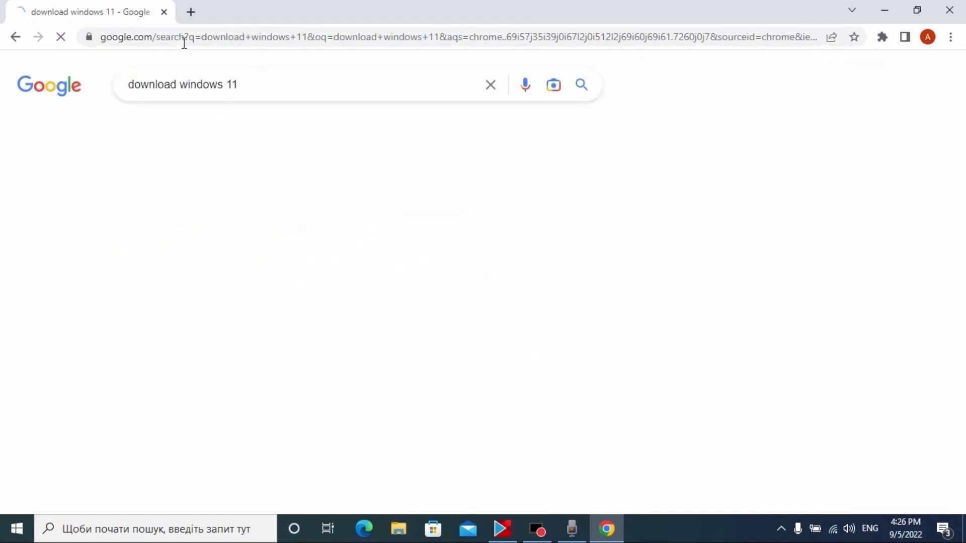
Open Microsoft's Download Windows 11 page from the search results and select Windows 11 (multi-edition ISO) as the disk image
{"action": "left_click_drag", "start_coordinate": [112, 207], "coordinate": [412, 217]}
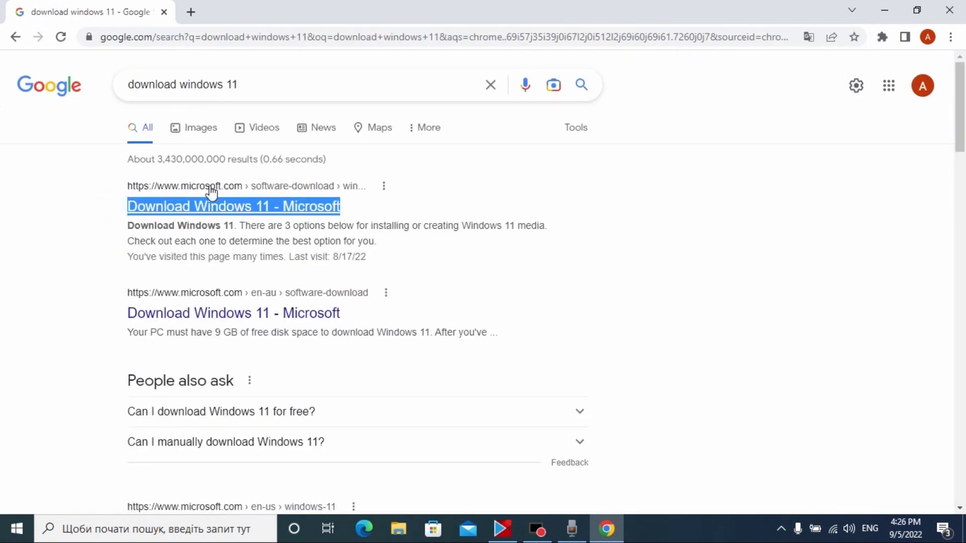
{"action": "left_click", "coordinate": [226, 206]}
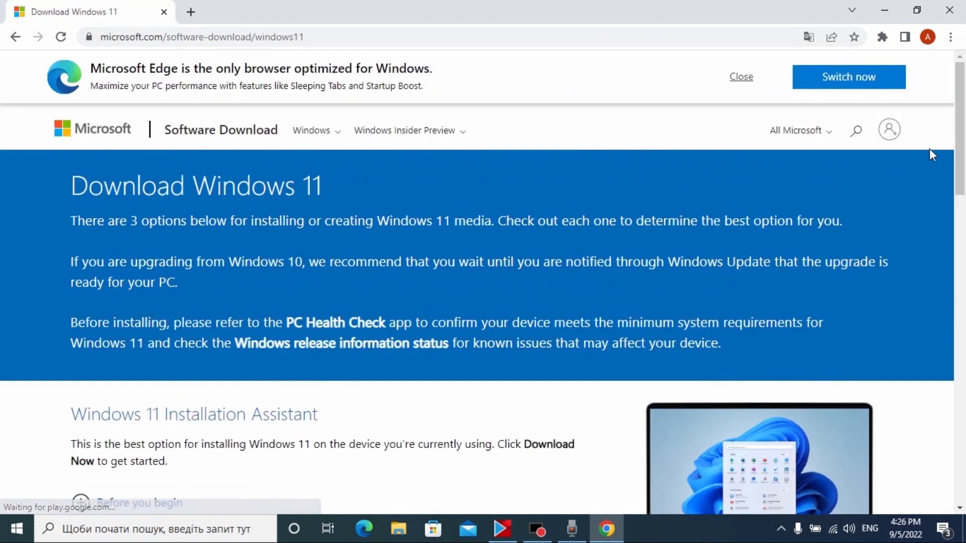
{"action": "scroll", "coordinate": [921, 166], "scroll_direction": "down", "scroll_amount": 10}
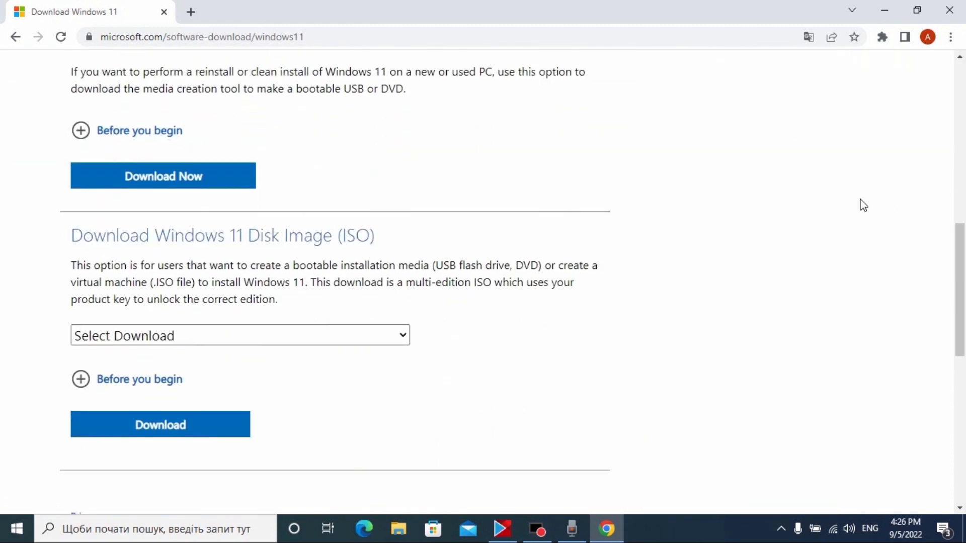
{"action": "scroll", "coordinate": [870, 203], "scroll_direction": "down", "scroll_amount": 1}
{"action": "left_click_drag", "start_coordinate": [71, 164], "coordinate": [392, 172]}
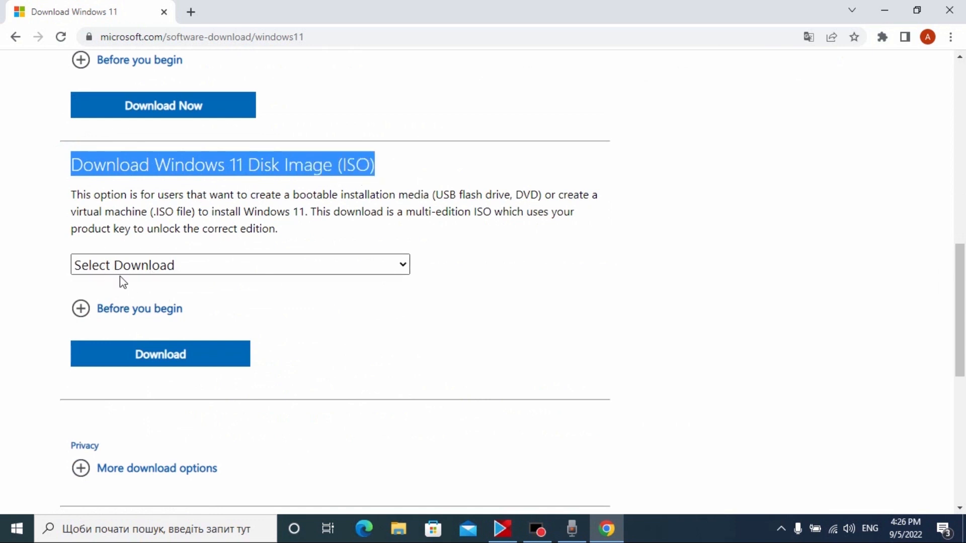
{"action": "left_click", "coordinate": [213, 265]}
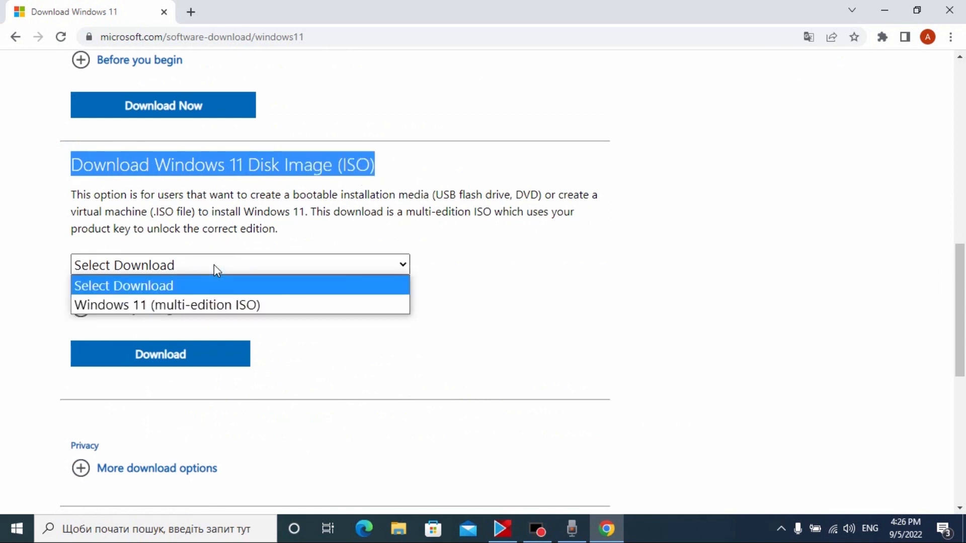
{"action": "left_click", "coordinate": [165, 305]}
Submit the download request for the selected Windows 11 disk image
{"action": "scroll", "coordinate": [441, 306], "scroll_direction": "up", "scroll_amount": 4}
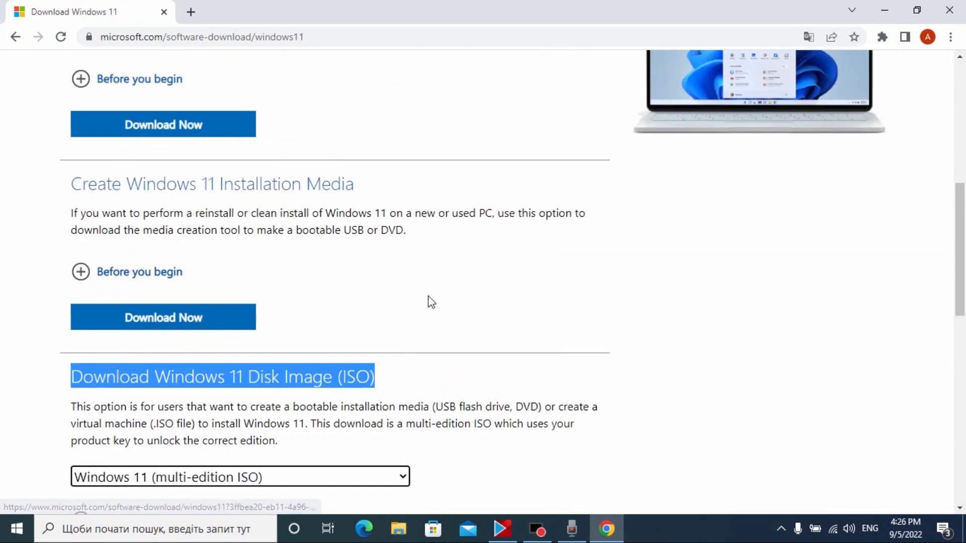
{"action": "scroll", "coordinate": [436, 308], "scroll_direction": "down", "scroll_amount": 1}
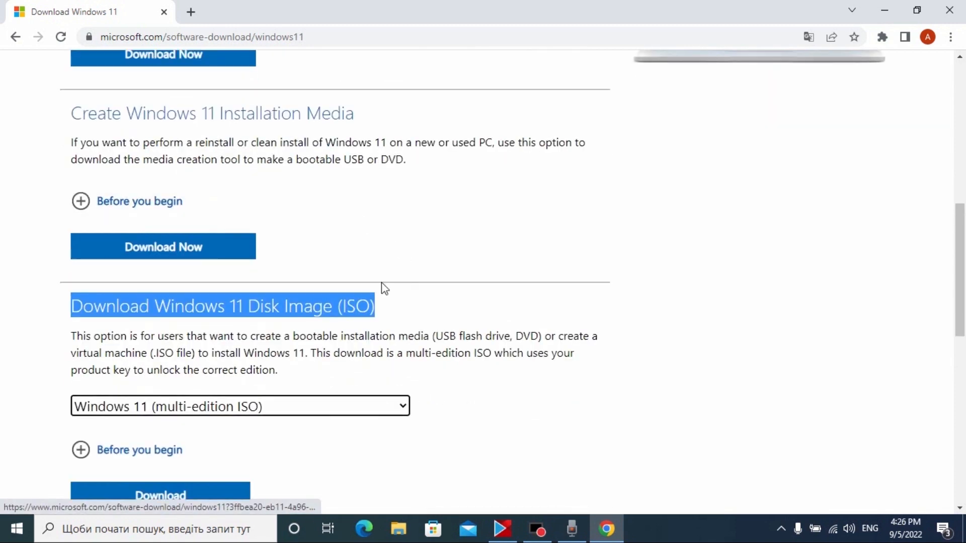
{"action": "left_click", "coordinate": [282, 269]}
{"action": "scroll", "coordinate": [345, 319], "scroll_direction": "down", "scroll_amount": 1}
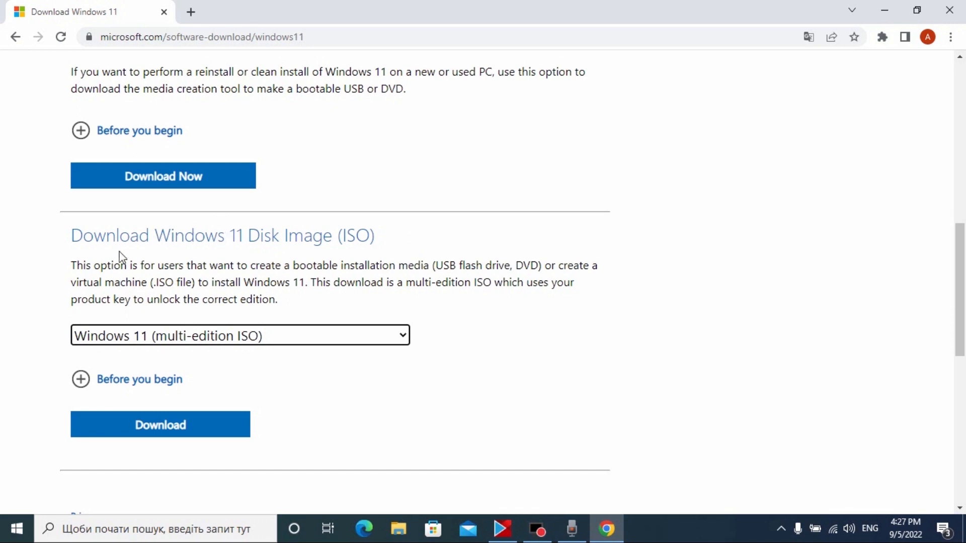
{"action": "scroll", "coordinate": [155, 260], "scroll_direction": "down", "scroll_amount": 1}
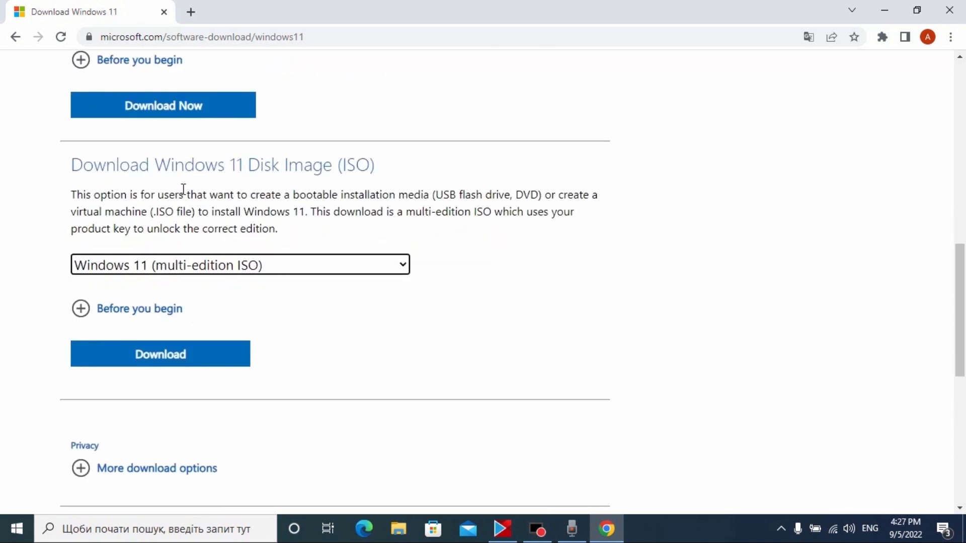
{"action": "scroll", "coordinate": [183, 189], "scroll_direction": "down", "scroll_amount": 1}
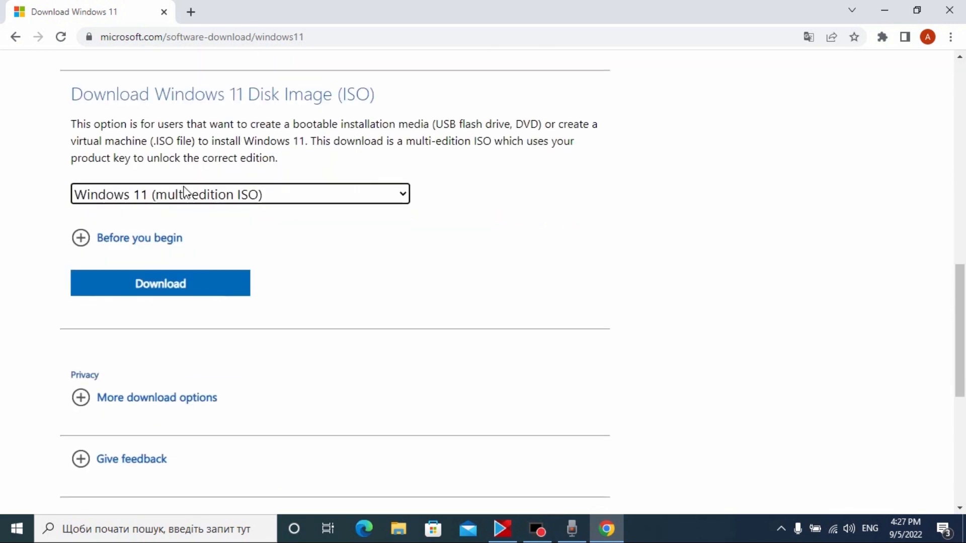
{"action": "left_click", "coordinate": [187, 286]}
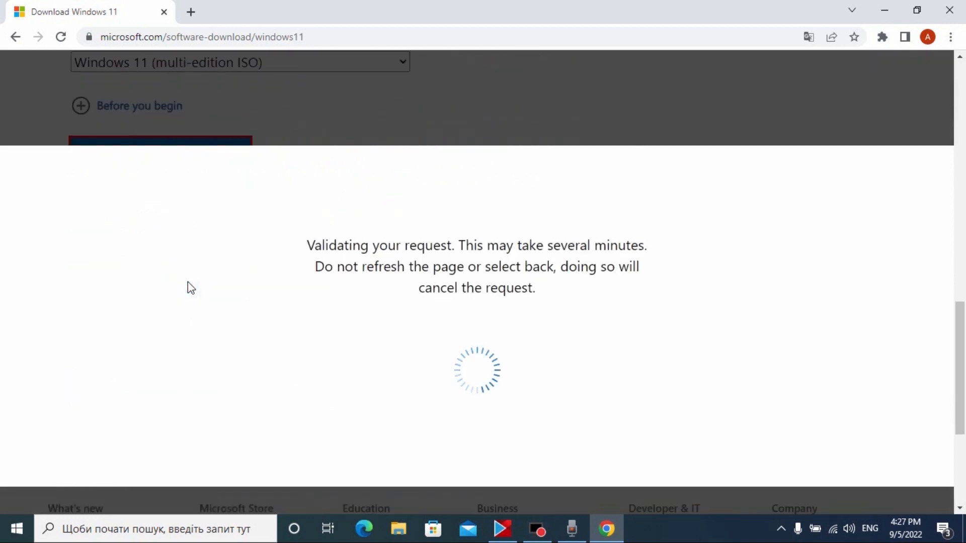
Set the product language to English (United States) and confirm it
{"action": "left_click_drag", "start_coordinate": [59, 278], "coordinate": [314, 282]}
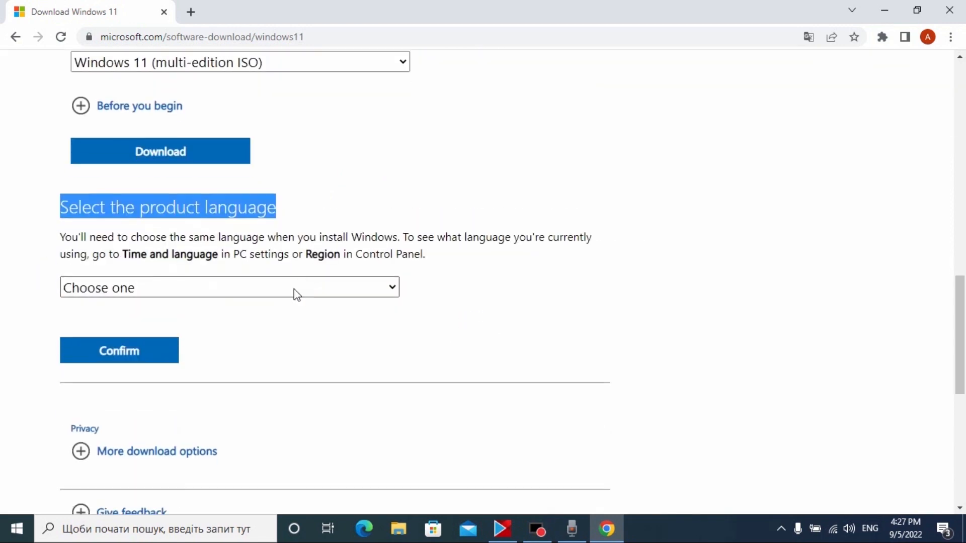
{"action": "left_click", "coordinate": [304, 284]}
{"action": "scroll", "coordinate": [300, 437], "scroll_direction": "up", "scroll_amount": 3}
{"action": "scroll", "coordinate": [273, 408], "scroll_direction": "down", "scroll_amount": 2}
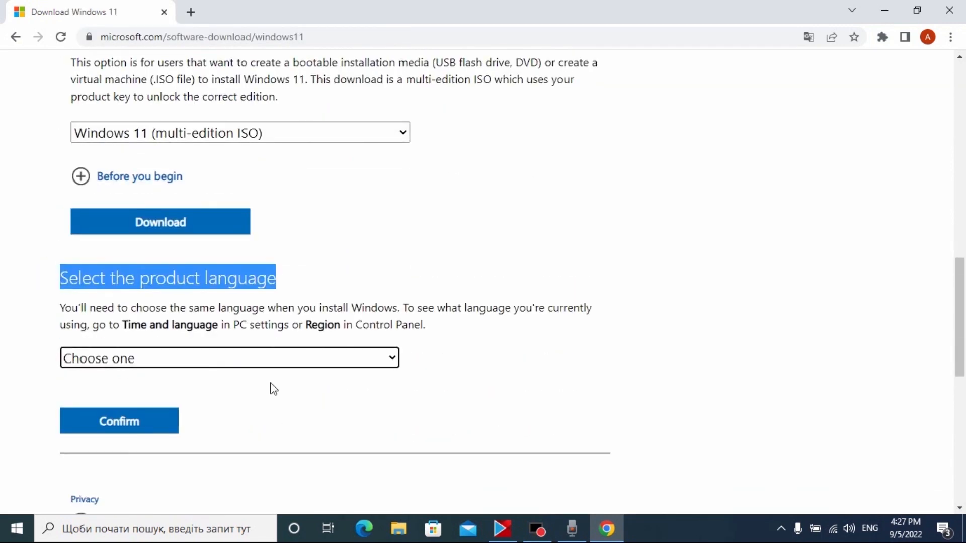
{"action": "left_click", "coordinate": [266, 362]}
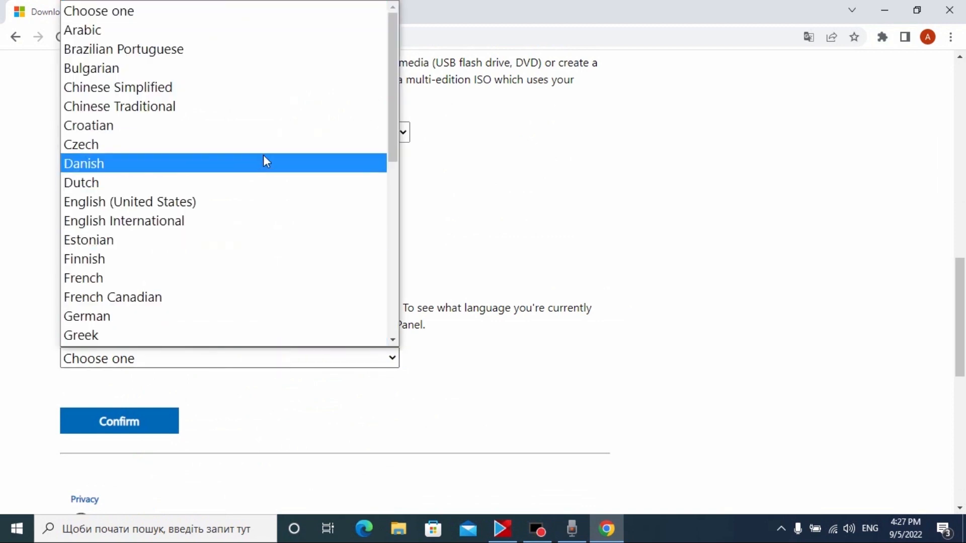
{"action": "left_click", "coordinate": [173, 204]}
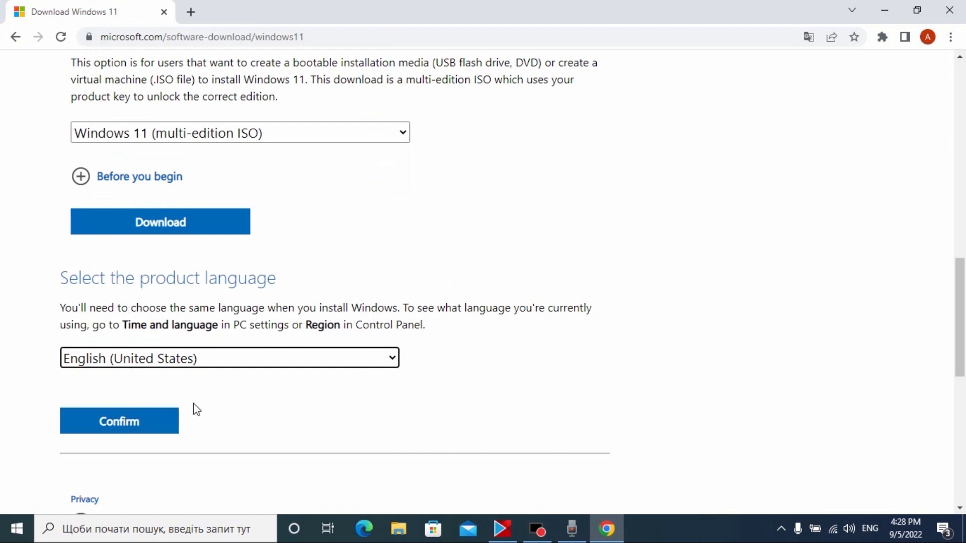
{"action": "left_click", "coordinate": [128, 428]}
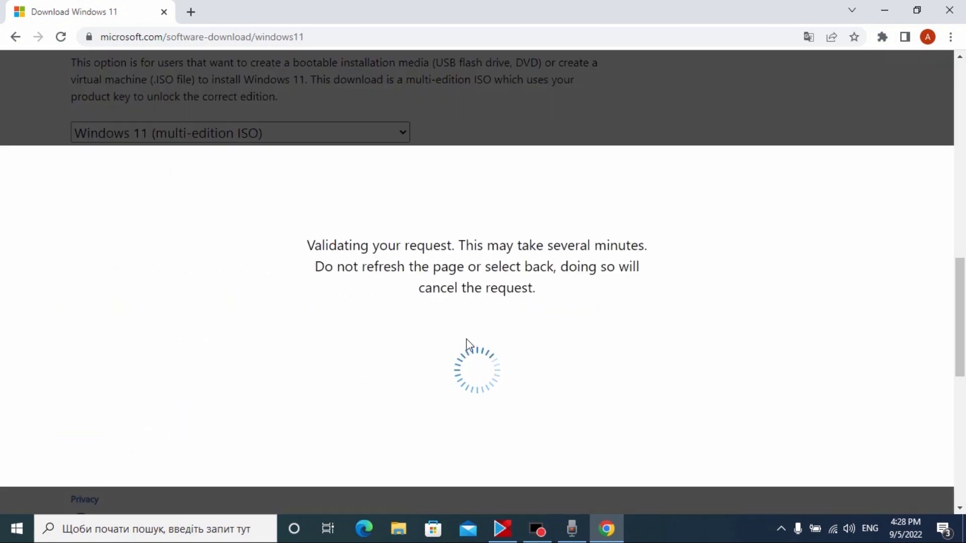
Start the 64-bit Windows 11 English download and select the Win11_English_x64v1 disc image in the Downloads folder
{"action": "scroll", "coordinate": [184, 276], "scroll_direction": "down", "scroll_amount": 1}
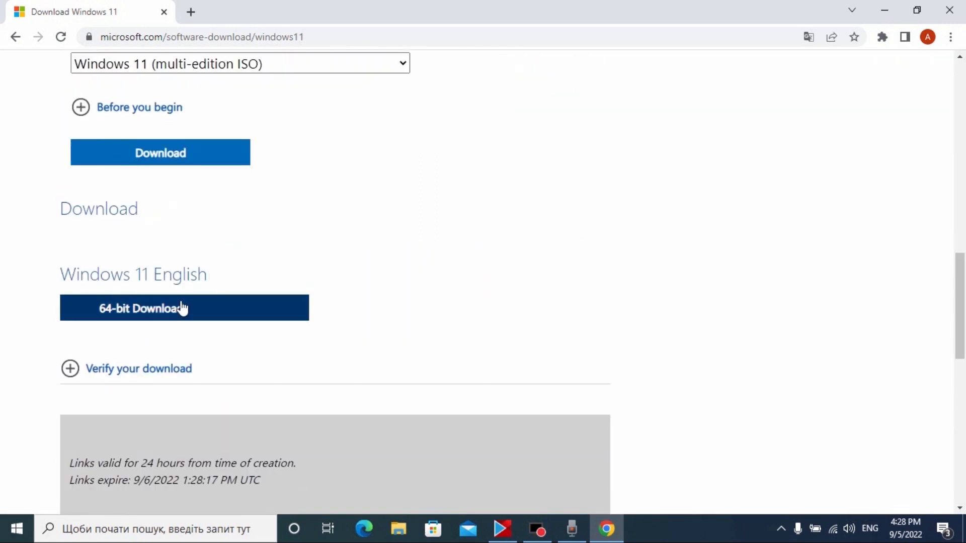
{"action": "scroll", "coordinate": [101, 292], "scroll_direction": "up", "scroll_amount": 1}
{"action": "scroll", "coordinate": [85, 355], "scroll_direction": "down", "scroll_amount": 1}
{"action": "left_click_drag", "start_coordinate": [60, 274], "coordinate": [194, 300]}
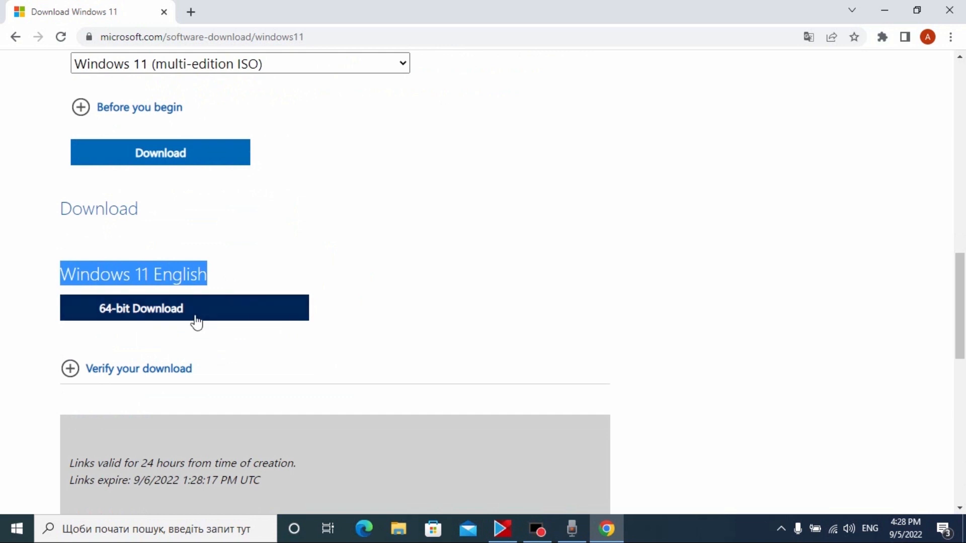
{"action": "left_click", "coordinate": [175, 308]}
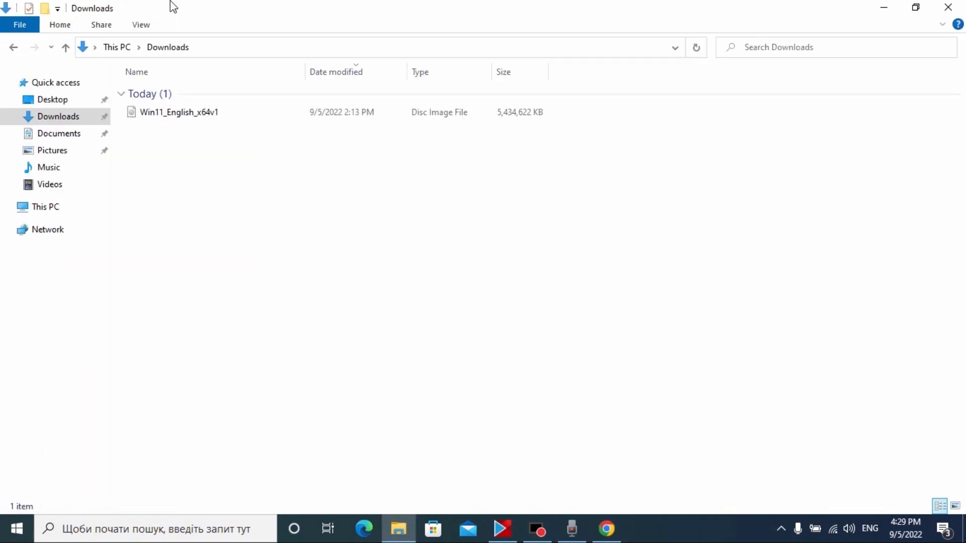
{"action": "left_click", "coordinate": [221, 196]}
{"action": "left_click_drag", "start_coordinate": [222, 195], "coordinate": [161, 115]}
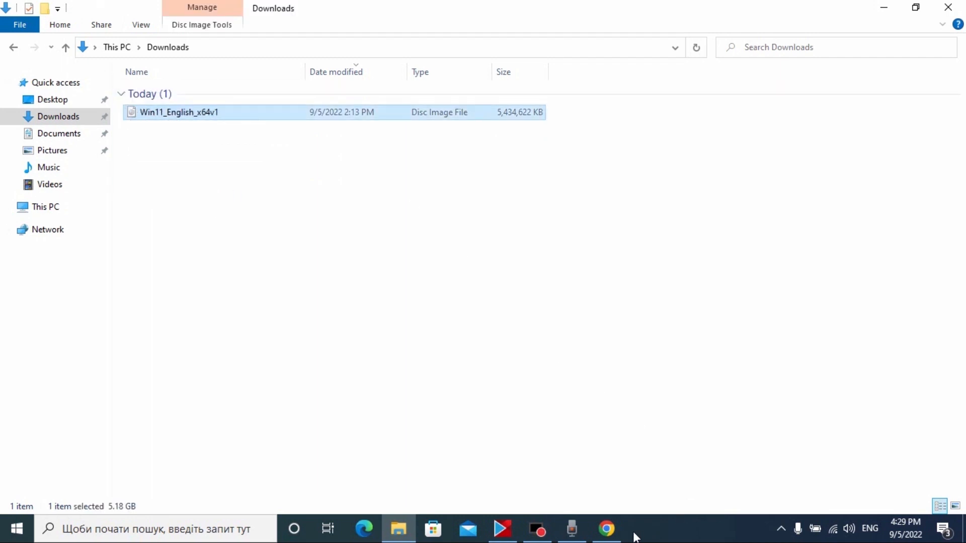
Switch to Chrome, search Google for "rufus" and open the rufus.ie downloads index
{"action": "left_click", "coordinate": [607, 529]}
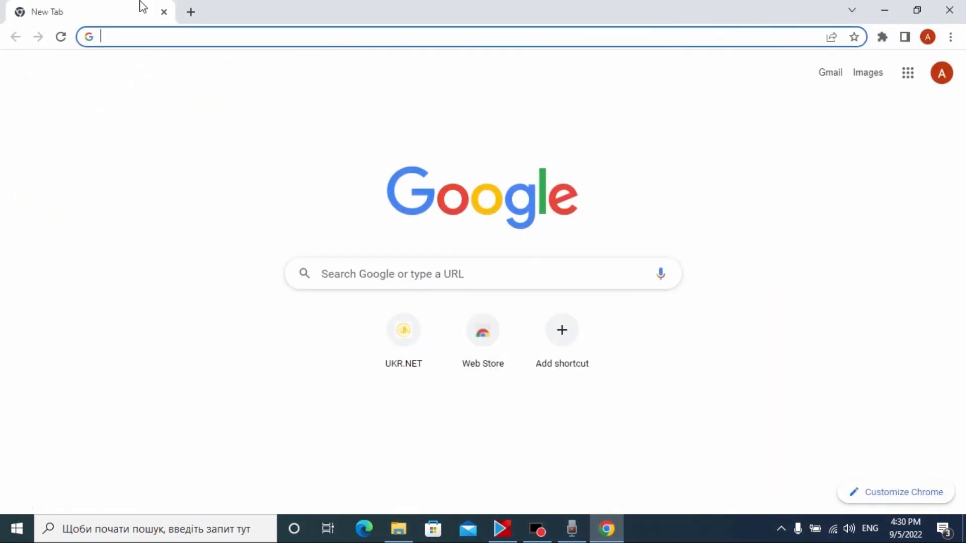
{"action": "left_click", "coordinate": [162, 40]}
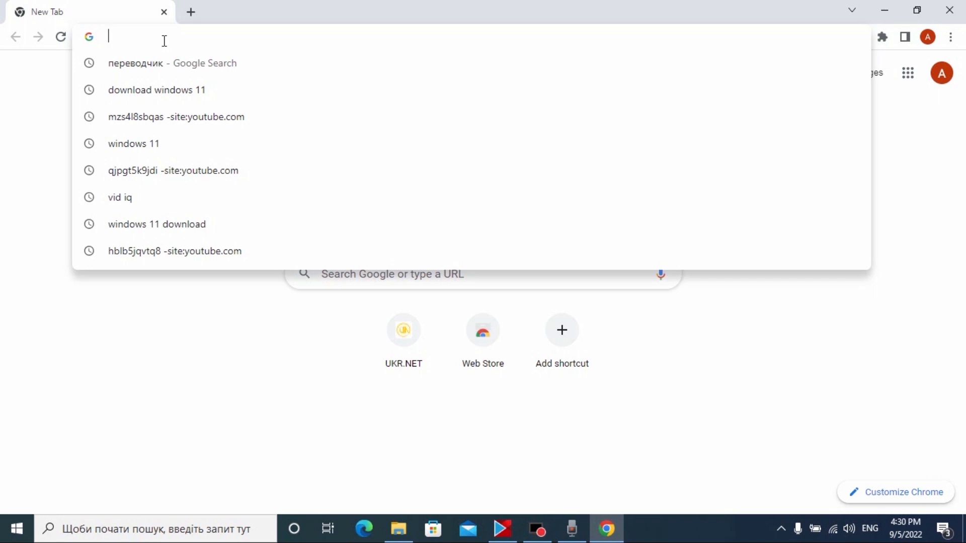
{"action": "type", "text": "rufus"}
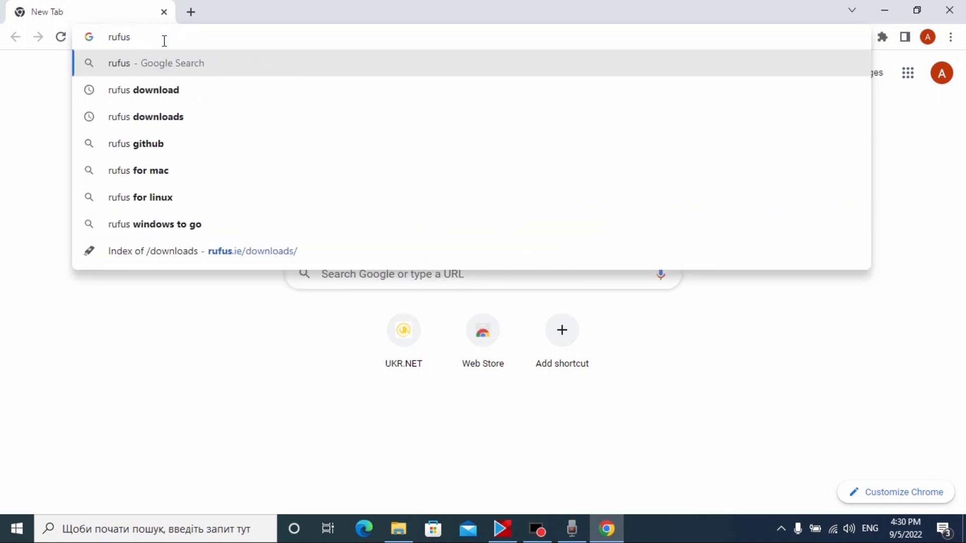
{"action": "key", "text": "Return"}
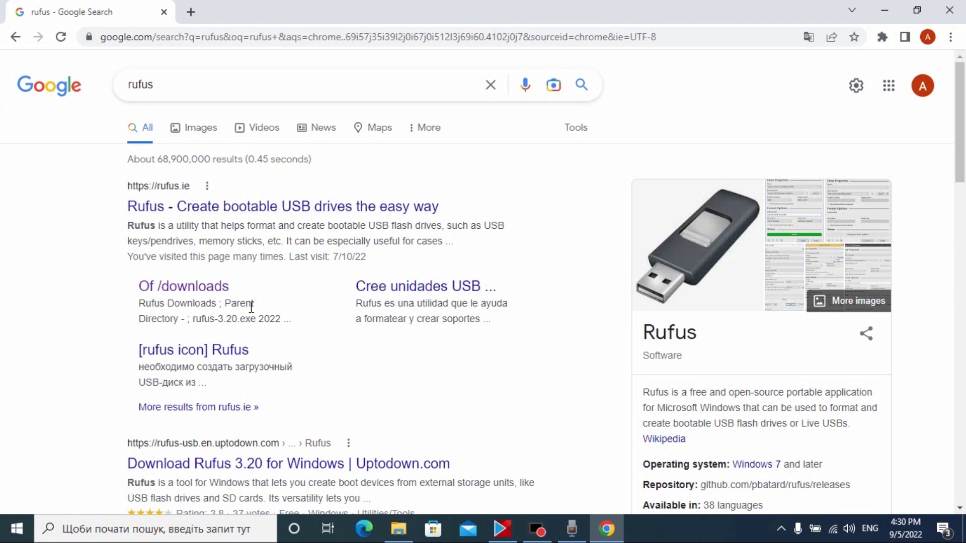
{"action": "left_click", "coordinate": [195, 296]}
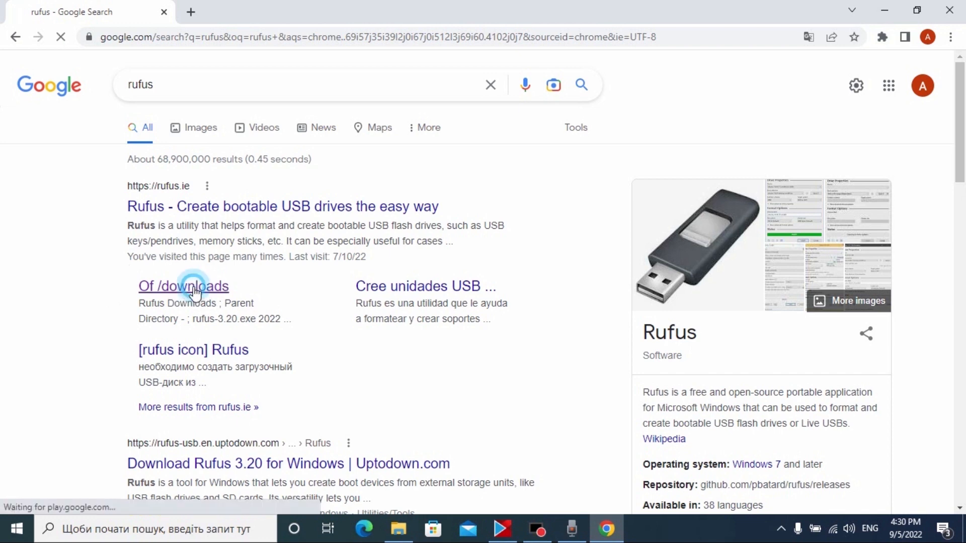
Download the portable version of Rufus 3.18, rufus-3.18p.exe
{"action": "scroll", "coordinate": [118, 278], "scroll_direction": "down", "scroll_amount": 1}
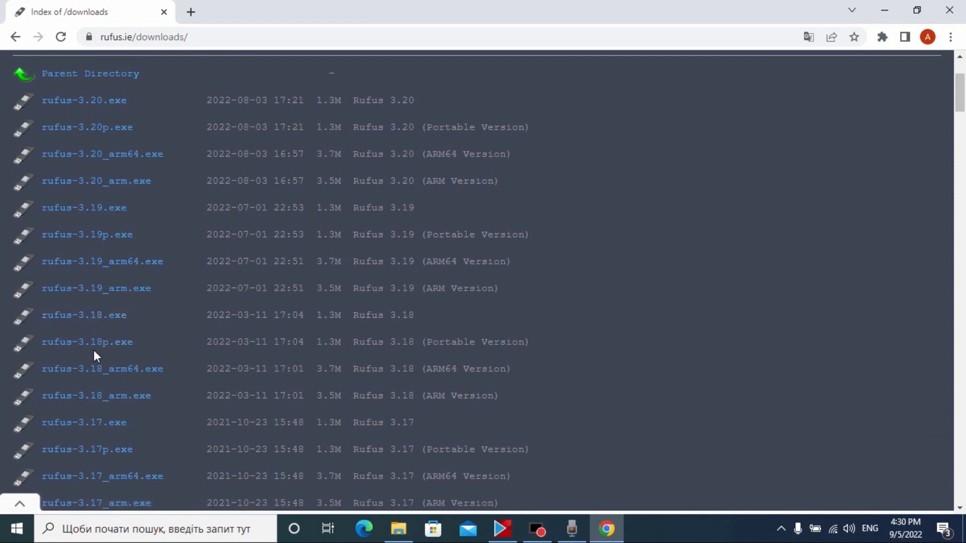
{"action": "left_click", "coordinate": [129, 355]}
{"action": "left_click_drag", "start_coordinate": [546, 344], "coordinate": [491, 352]}
{"action": "left_click_drag", "start_coordinate": [425, 347], "coordinate": [424, 346]}
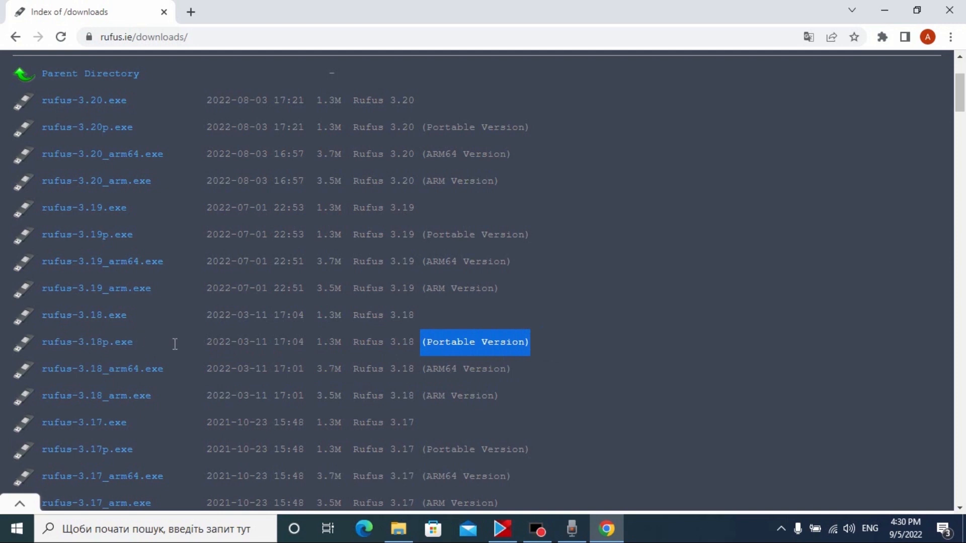
{"action": "left_click", "coordinate": [40, 341]}
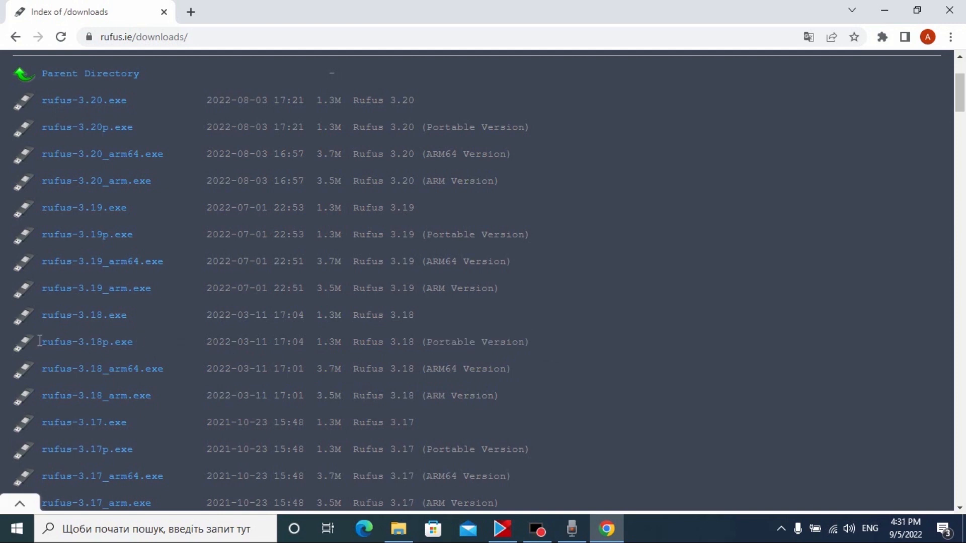
{"action": "left_click_drag", "start_coordinate": [40, 341], "coordinate": [157, 346]}
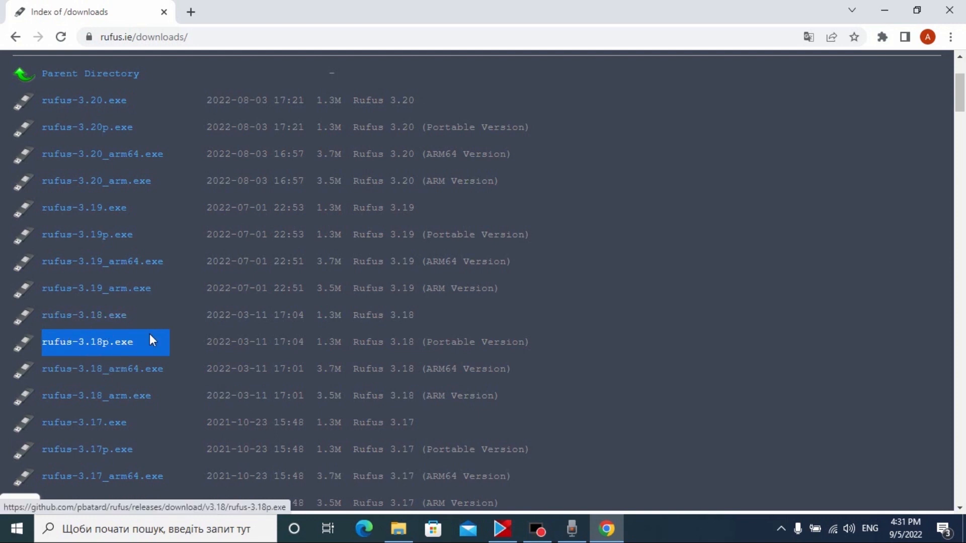
{"action": "scroll", "coordinate": [148, 333], "scroll_direction": "up", "scroll_amount": 1}
{"action": "scroll", "coordinate": [144, 203], "scroll_direction": "down", "scroll_amount": 2}
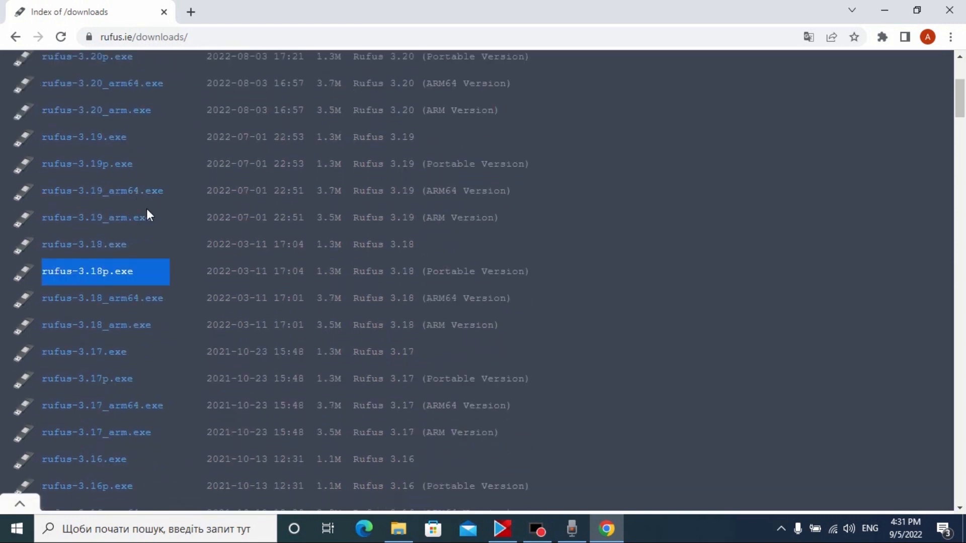
{"action": "scroll", "coordinate": [177, 302], "scroll_direction": "up", "scroll_amount": 1}
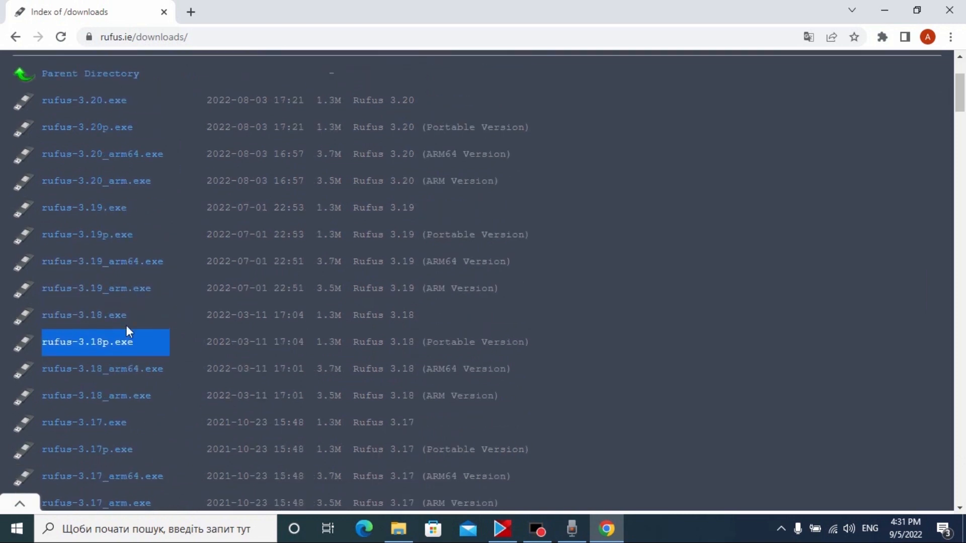
{"action": "left_click", "coordinate": [183, 342]}
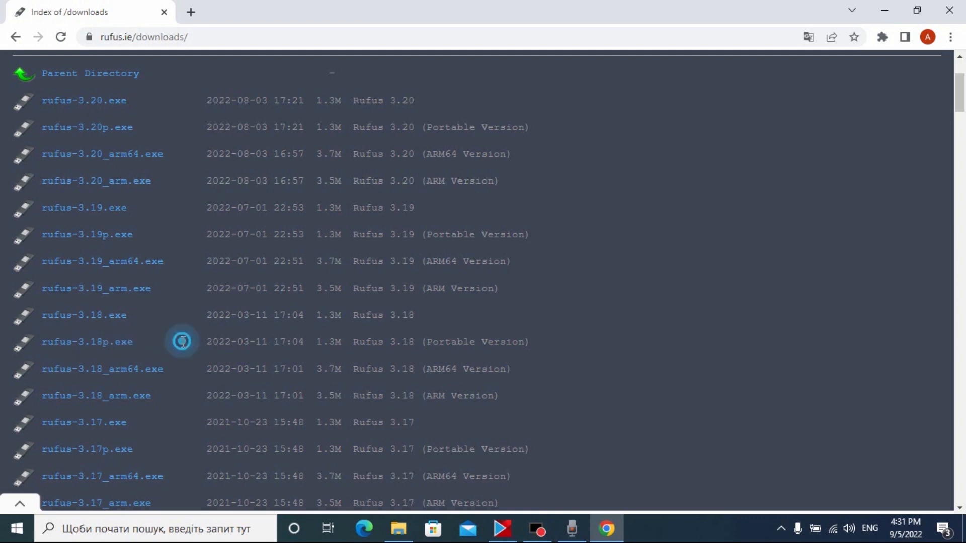
{"action": "left_click", "coordinate": [90, 343]}
{"action": "left_click", "coordinate": [514, 341]}
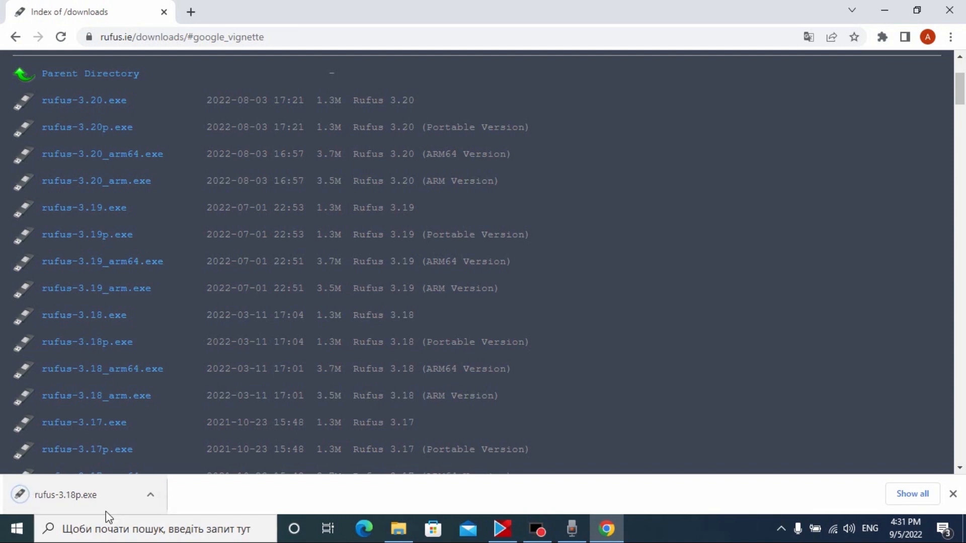
Close the browser and refresh the Downloads folder in File Explorer
{"action": "left_click", "coordinate": [950, 9]}
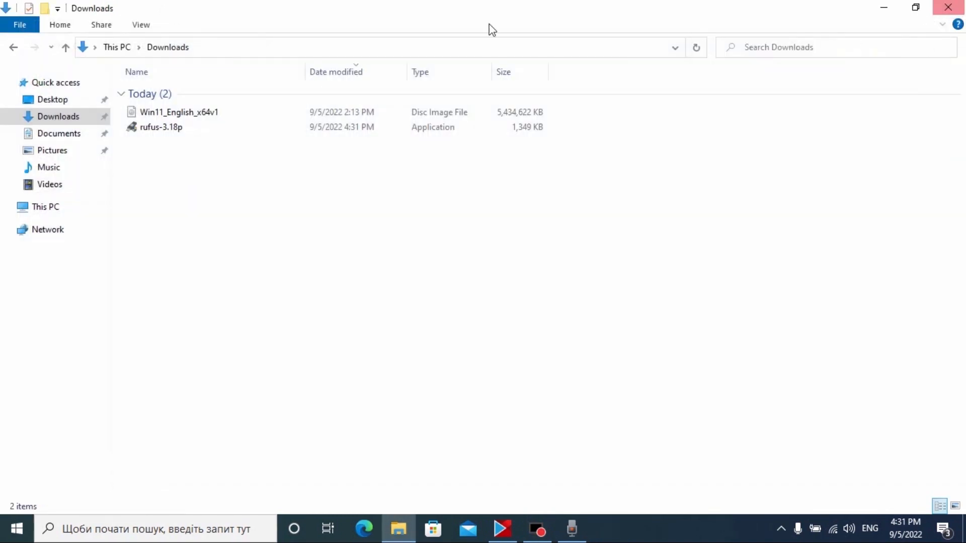
{"action": "right_click", "coordinate": [264, 222]}
{"action": "left_click", "coordinate": [321, 281]}
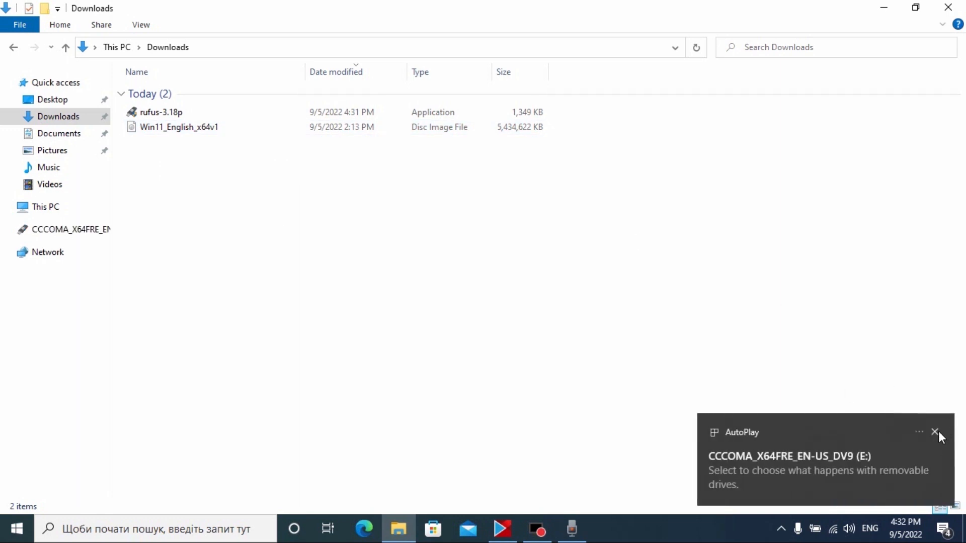
Dismiss the AutoPlay notification, launch rufus-3.18p from Downloads and decline its online update checks
{"action": "left_click", "coordinate": [934, 431]}
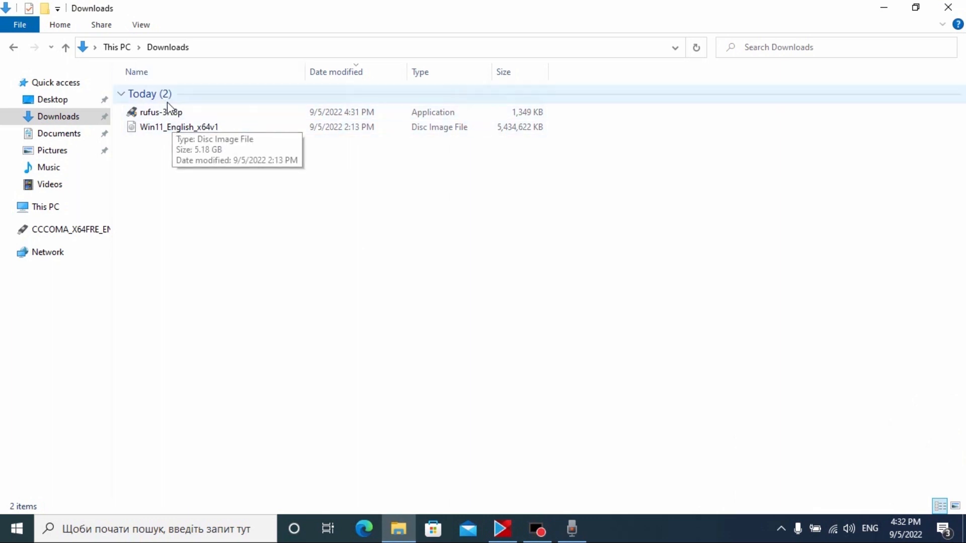
{"action": "double_click", "coordinate": [176, 114]}
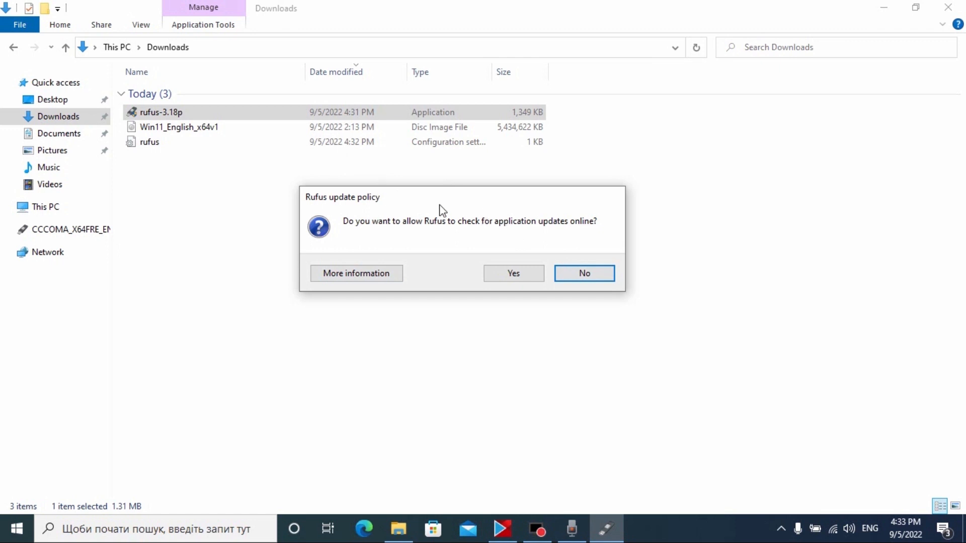
{"action": "left_click", "coordinate": [585, 273]}
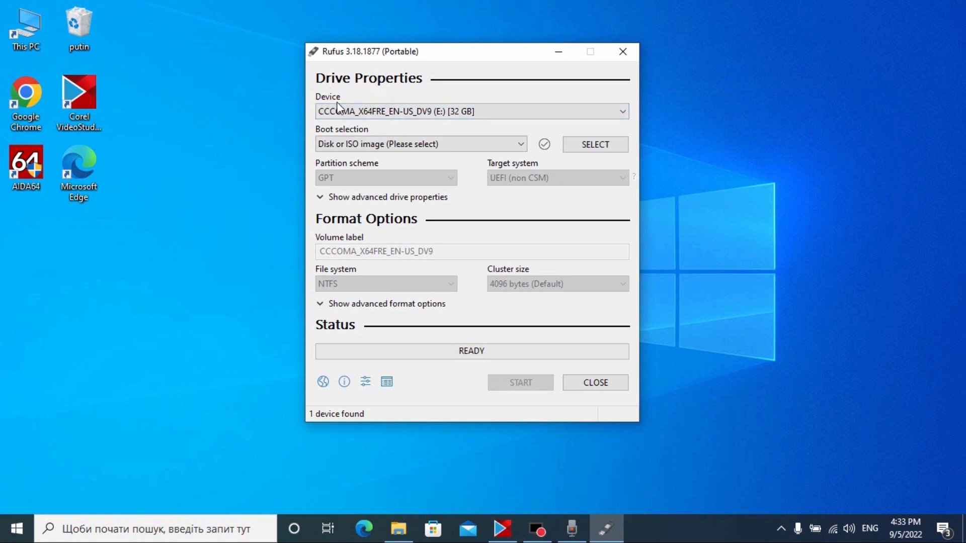
Choose the 32 GB CCCOMA_X64FRE_EN-US_DV9 (E:) drive as the device and load the Win11_English_x64v1 disc image for booting
{"action": "left_click", "coordinate": [484, 110]}
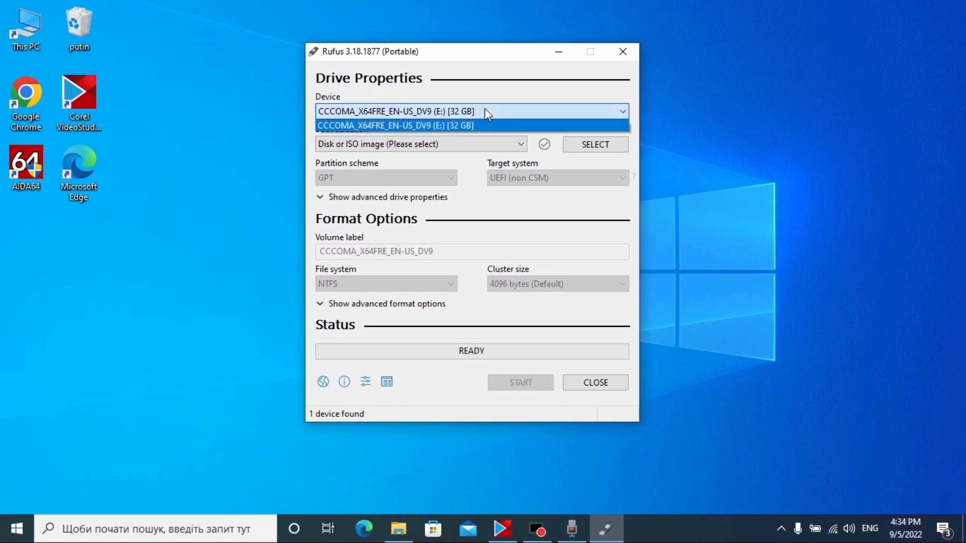
{"action": "left_click", "coordinate": [382, 126]}
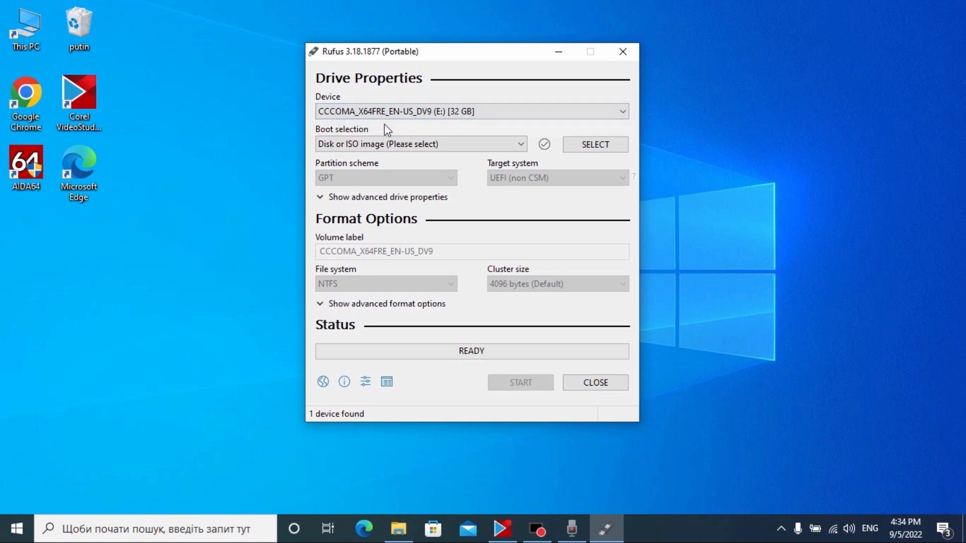
{"action": "left_click", "coordinate": [605, 143]}
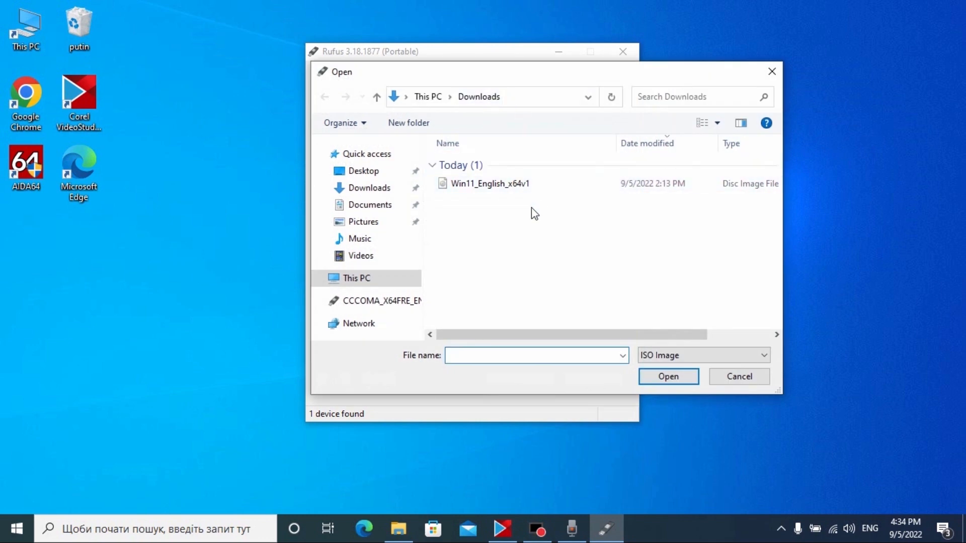
{"action": "left_click", "coordinate": [468, 185]}
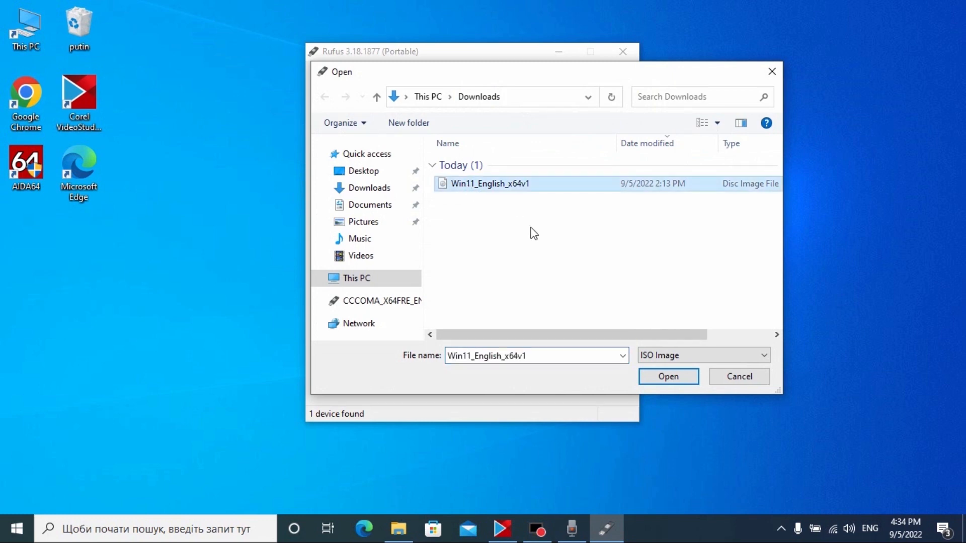
{"action": "left_click", "coordinate": [673, 377]}
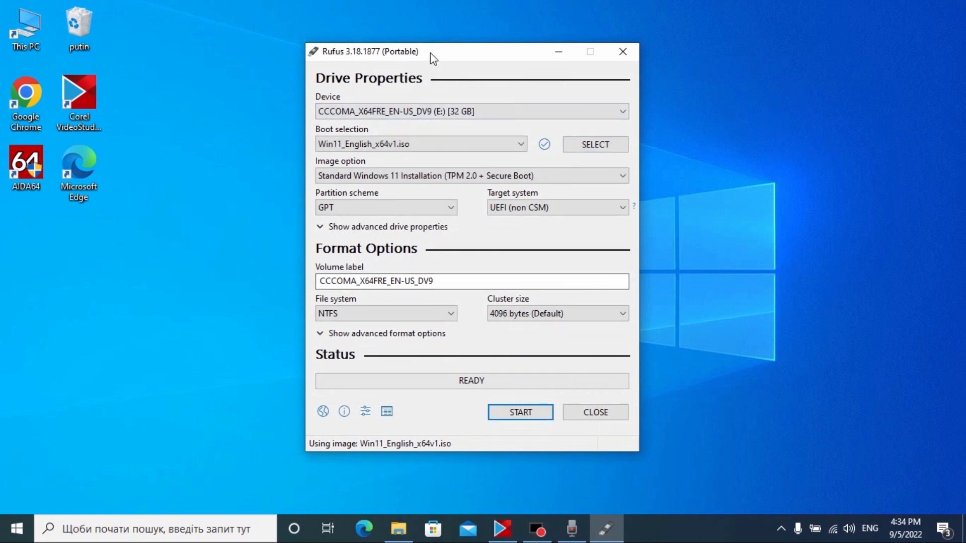
Set the image option to Windows To Go
{"action": "left_click_drag", "start_coordinate": [430, 53], "coordinate": [425, 48]}
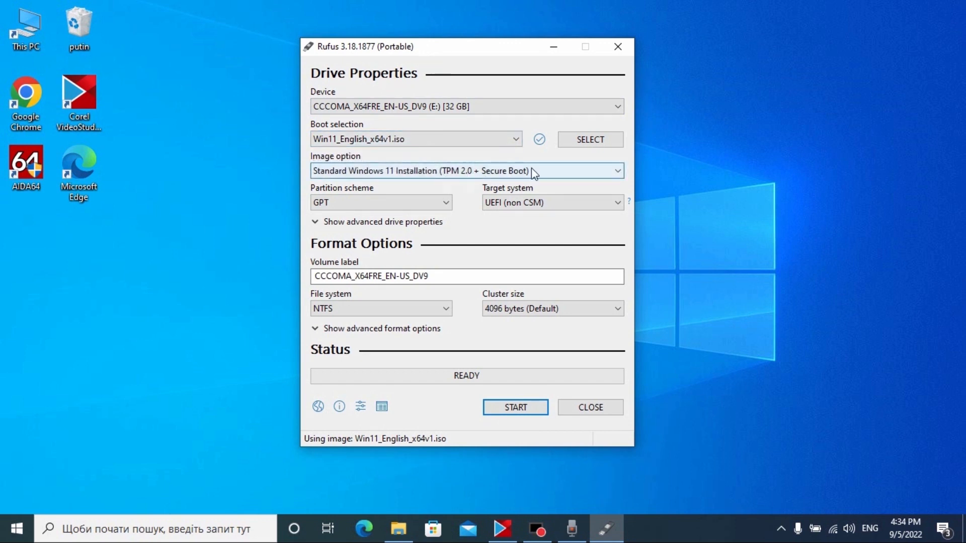
{"action": "left_click", "coordinate": [558, 171]}
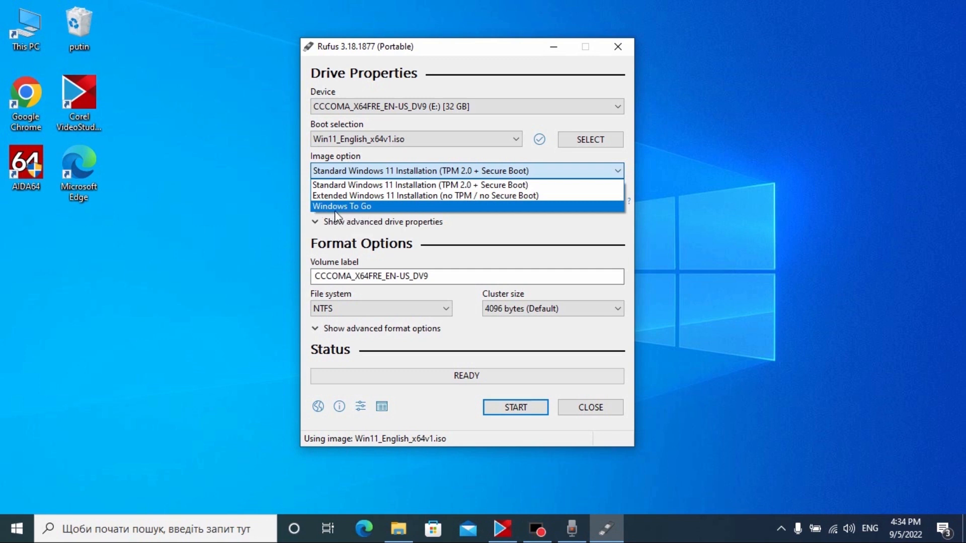
{"action": "left_click", "coordinate": [367, 207]}
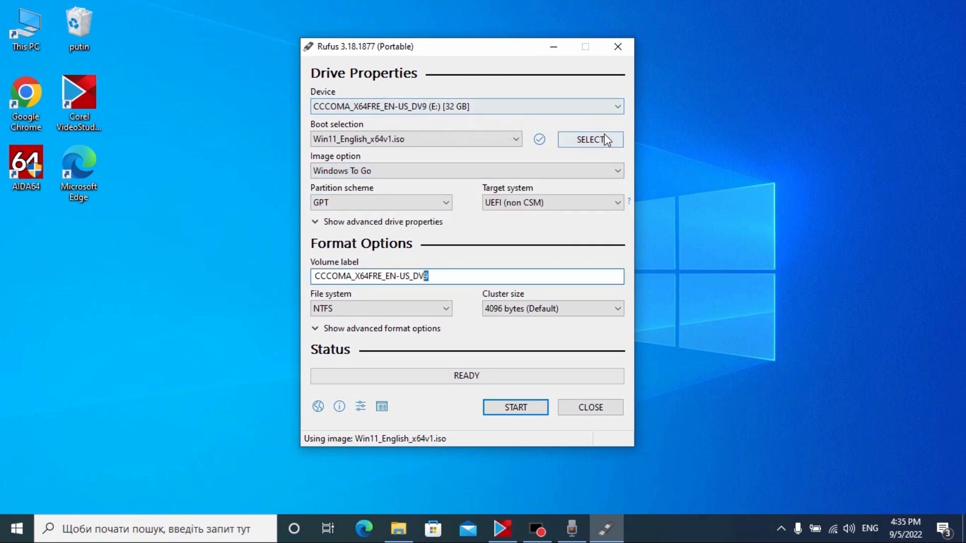
Replace the volume label with "Windows 11 To Go"
{"action": "left_click", "coordinate": [435, 275]}
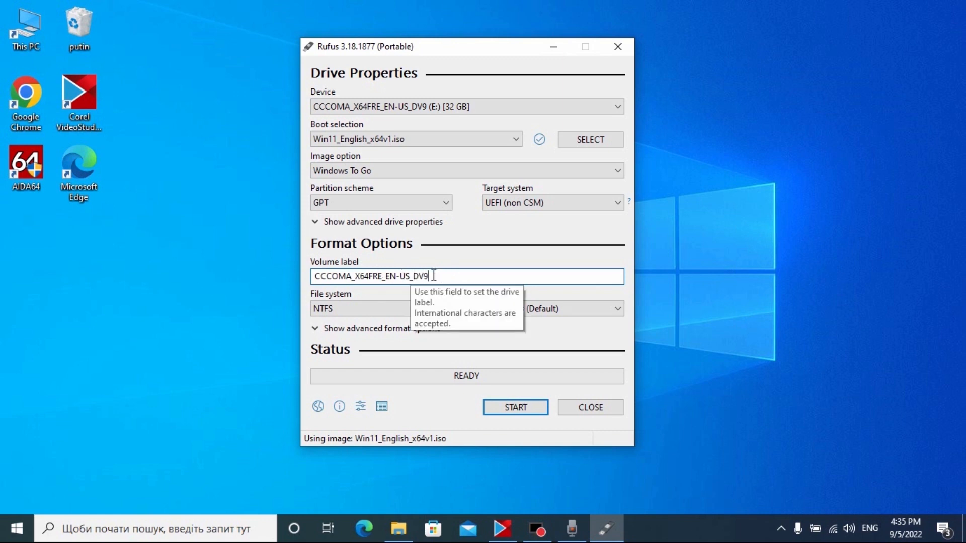
{"action": "left_click_drag", "start_coordinate": [433, 275], "coordinate": [234, 277]}
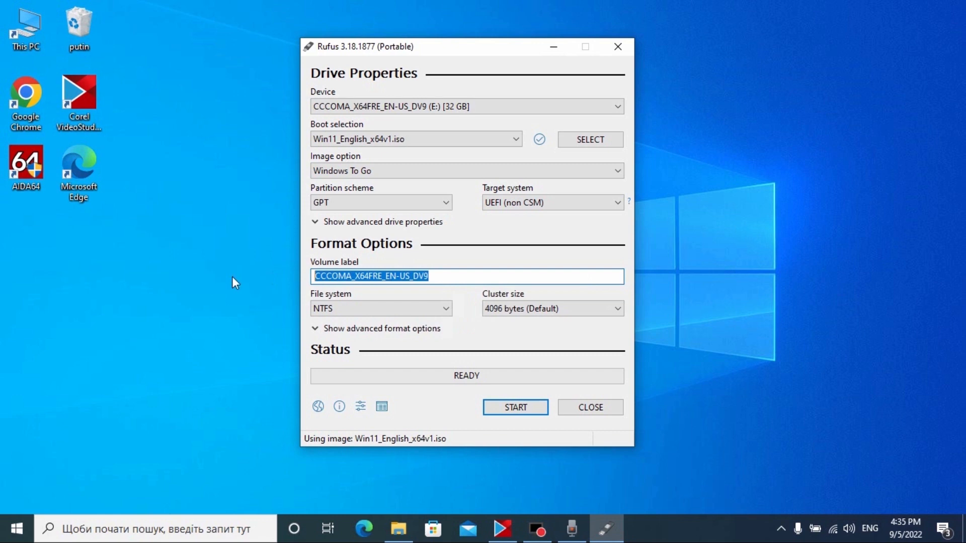
{"action": "type", "text": "Wind"}
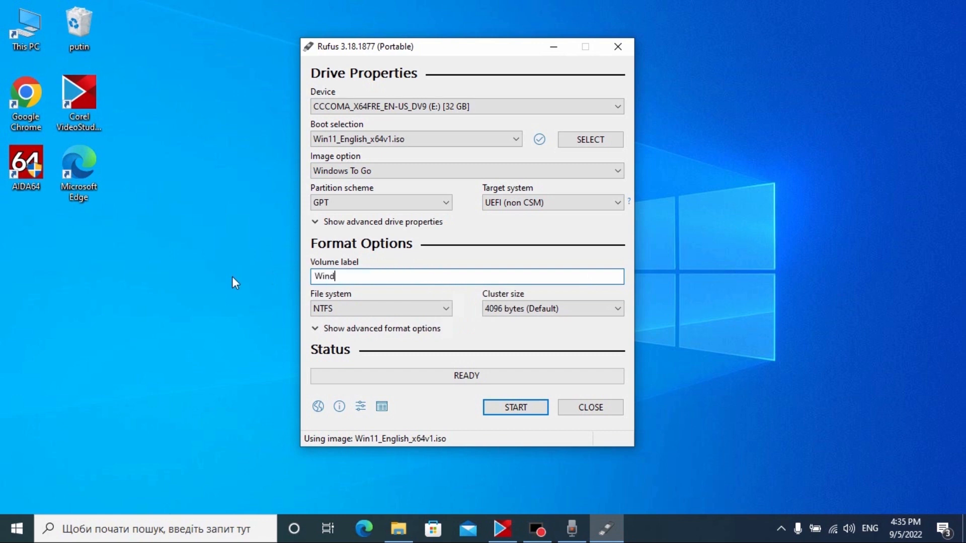
{"action": "type", "text": "ows 11 To Go"}
{"action": "left_click_drag", "start_coordinate": [383, 276], "coordinate": [303, 274]}
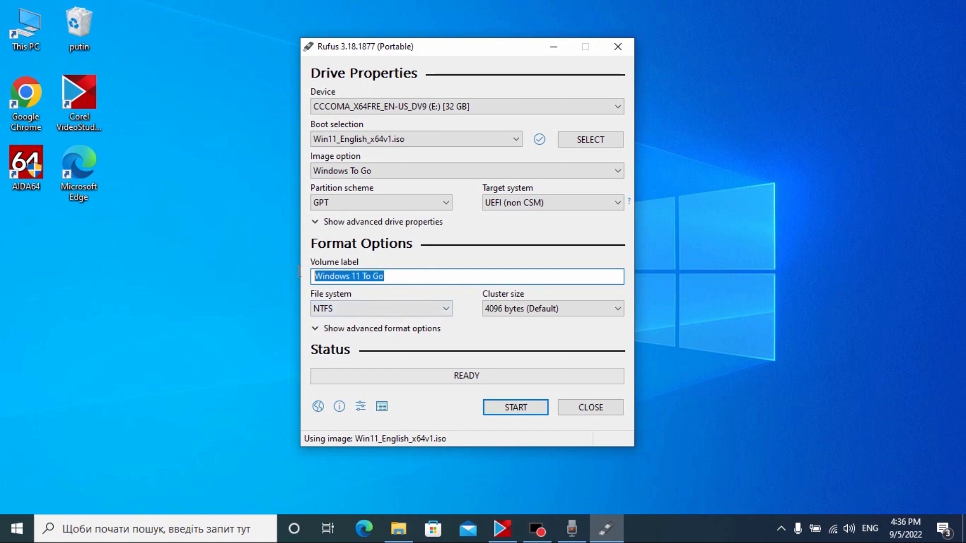
Start creating the drive with the Windows 11 Pro version and accept erasing all data on the USB device
{"action": "left_click", "coordinate": [520, 409]}
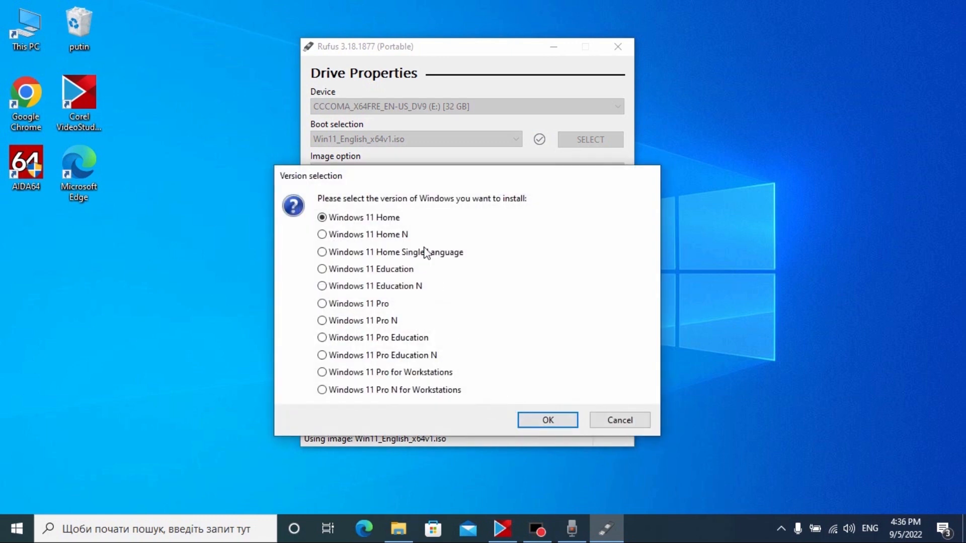
{"action": "left_click_drag", "start_coordinate": [391, 176], "coordinate": [399, 117]}
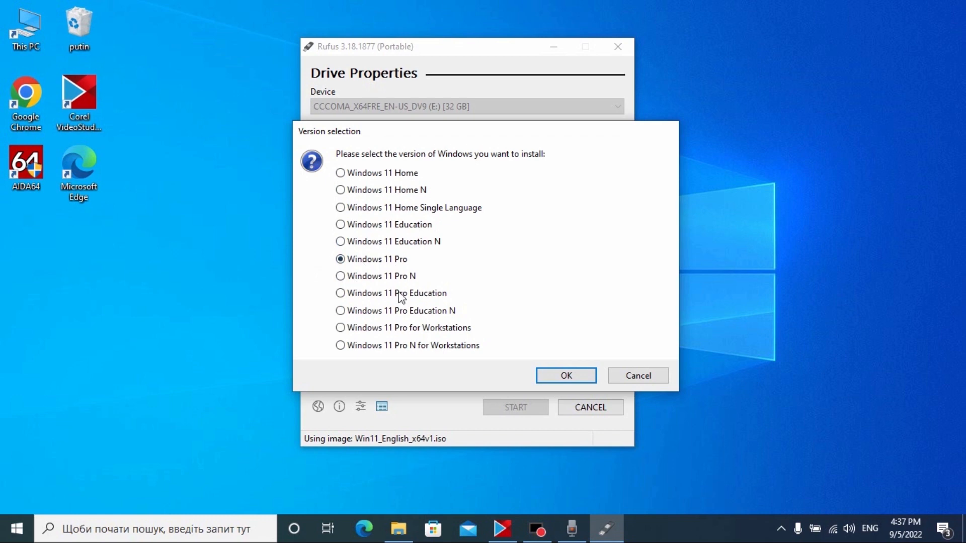
{"action": "left_click", "coordinate": [573, 376]}
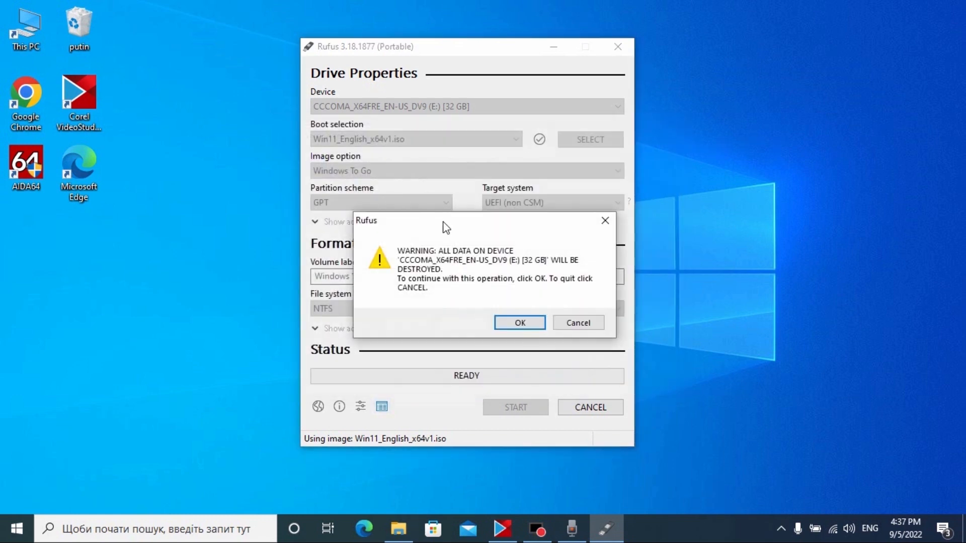
{"action": "left_click_drag", "start_coordinate": [443, 222], "coordinate": [440, 216]}
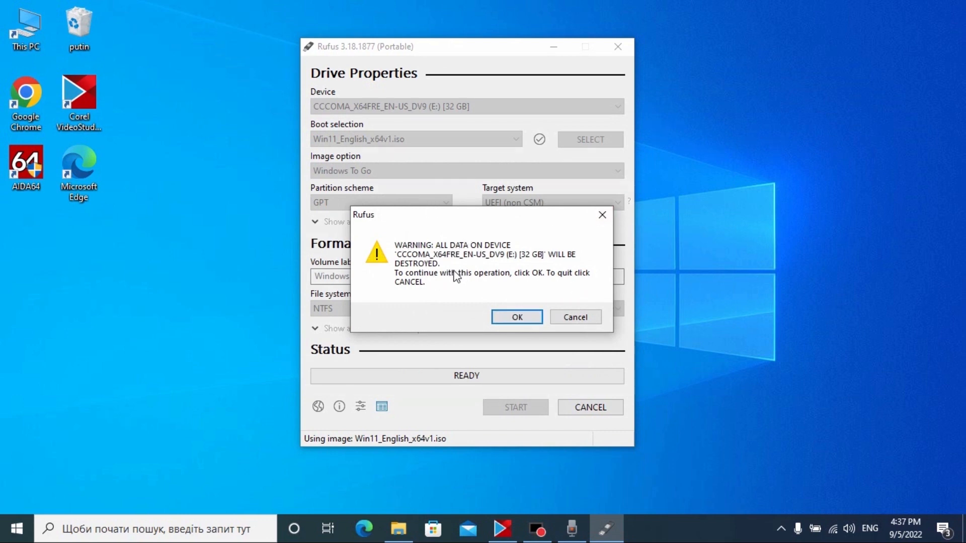
{"action": "left_click", "coordinate": [518, 318]}
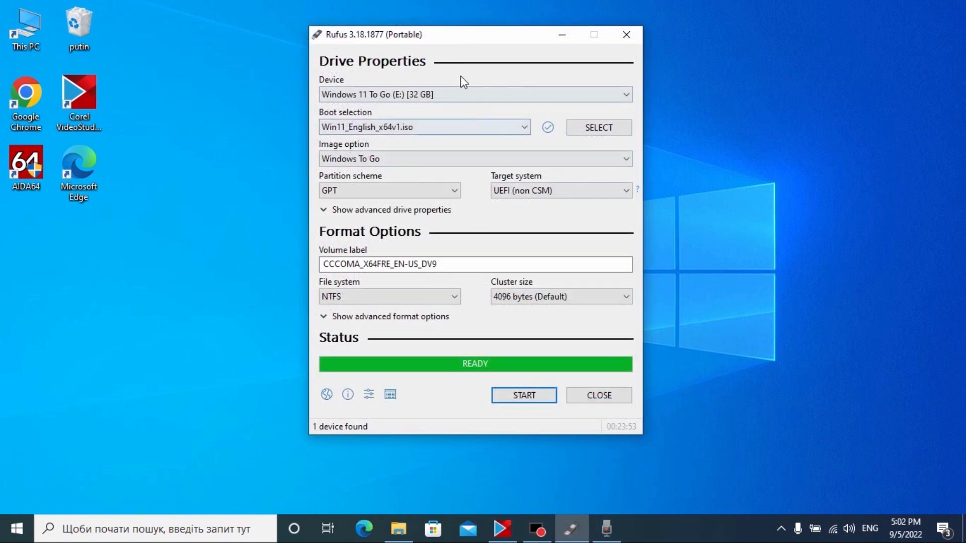
Close Rufus and safely eject the SanDisk 3.2Gen1 USB drive from Windows
{"action": "mouse_move", "coordinate": [348, 164]}
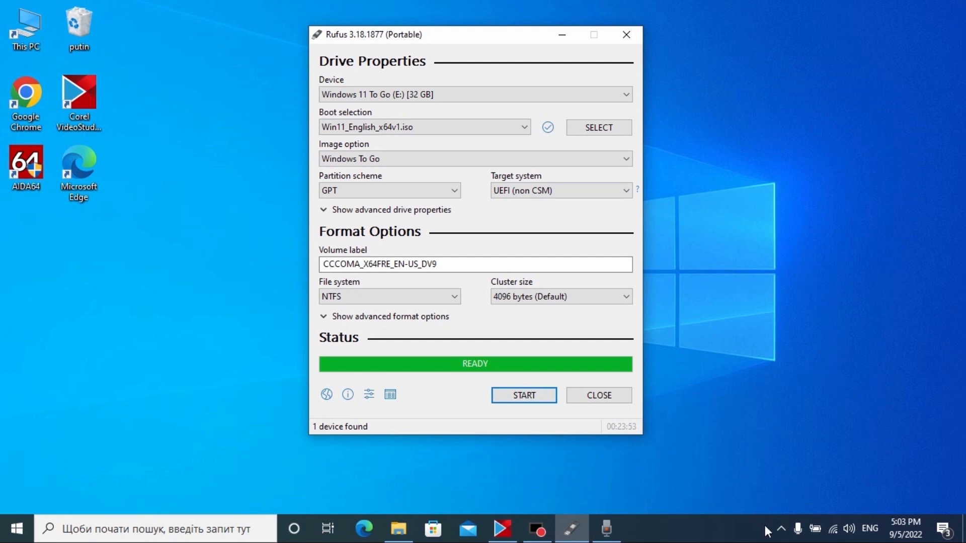
{"action": "left_click", "coordinate": [781, 530]}
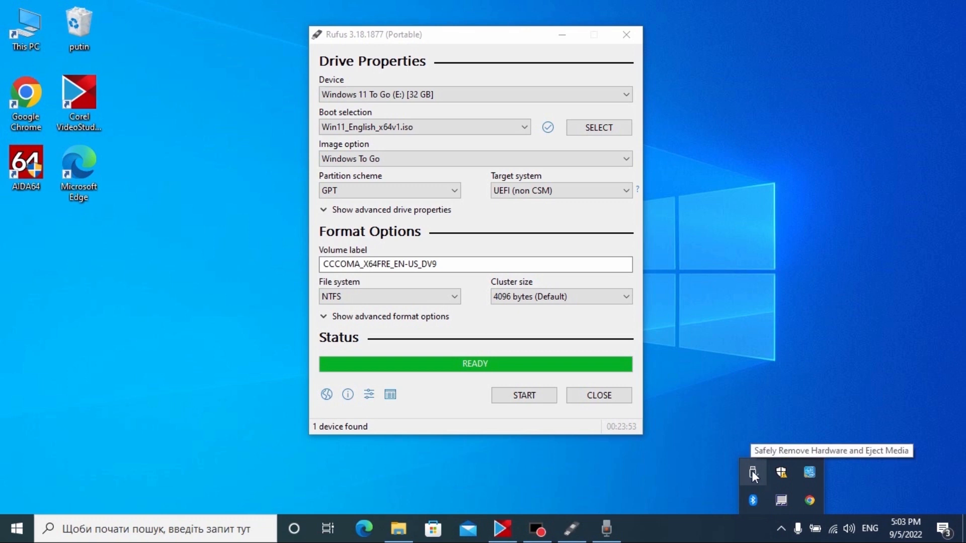
{"action": "left_click", "coordinate": [753, 474]}
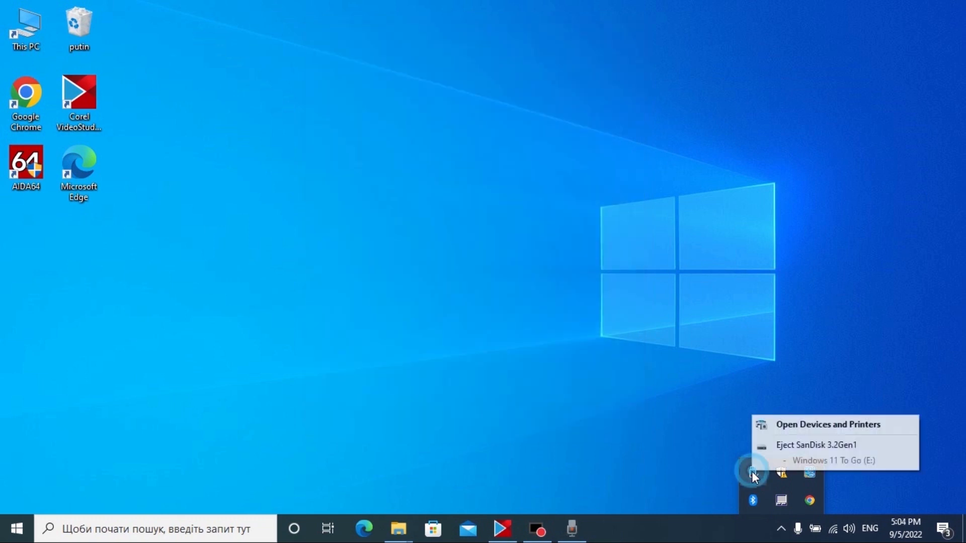
{"action": "left_click", "coordinate": [790, 446]}
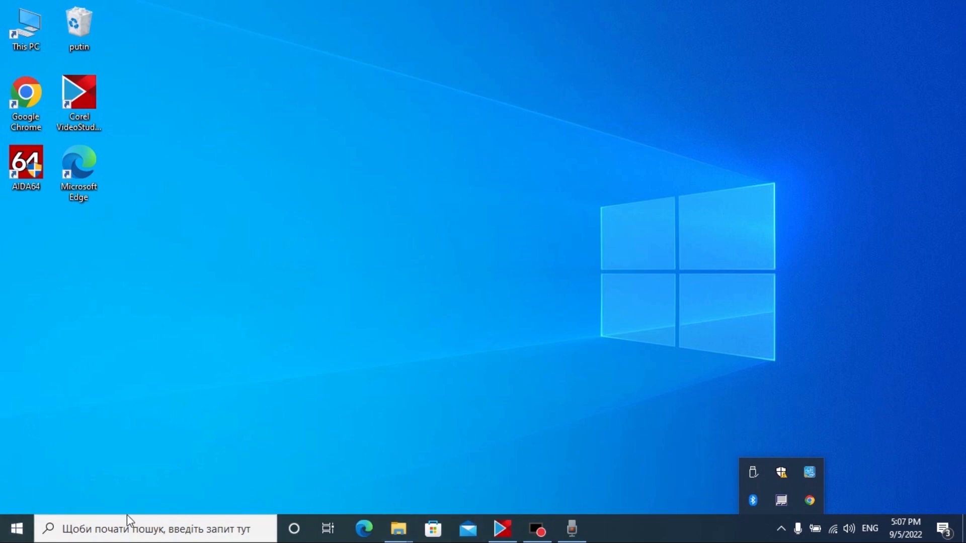
Shut down the computer
{"action": "left_click", "coordinate": [16, 528]}
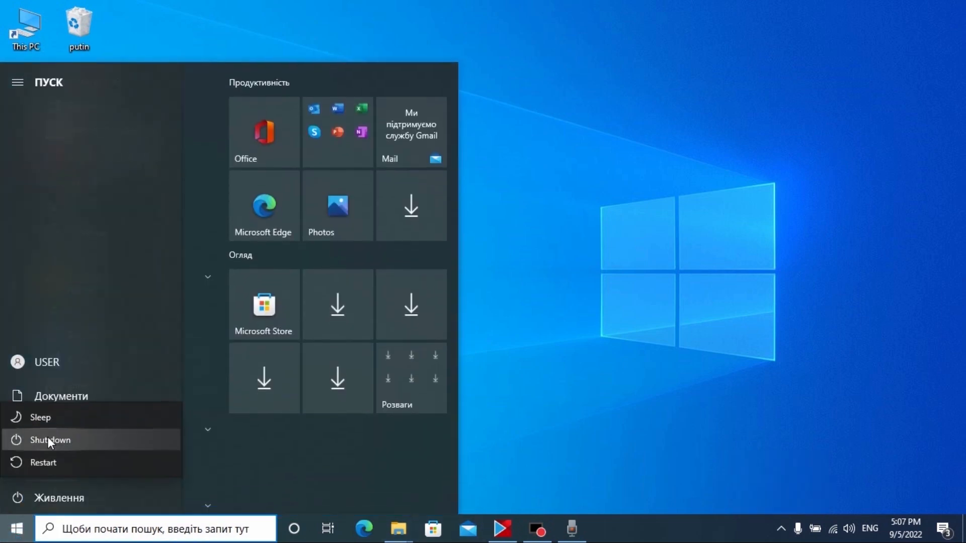
{"action": "left_click", "coordinate": [47, 436]}
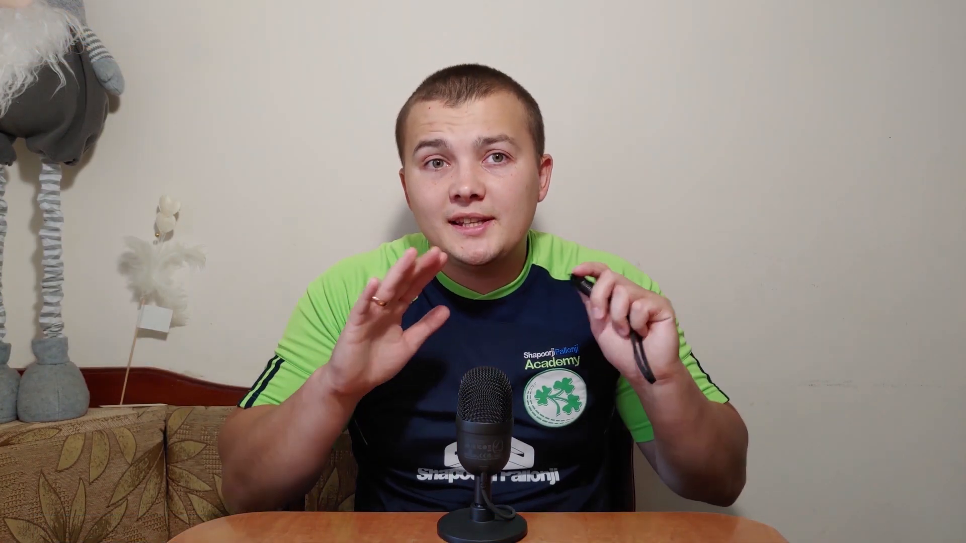